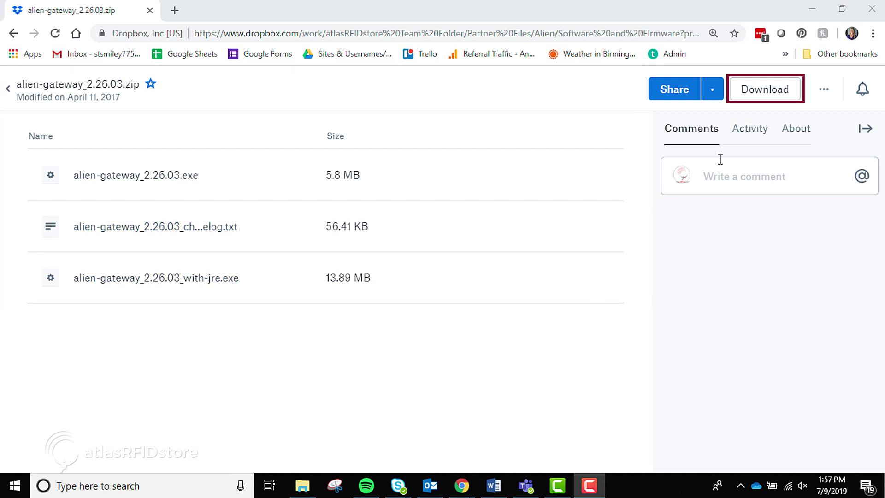
# Download alien-gateway_2.26.03.zip from Dropbox and show it in the Downloads folder.
pyautogui.click(761, 92)
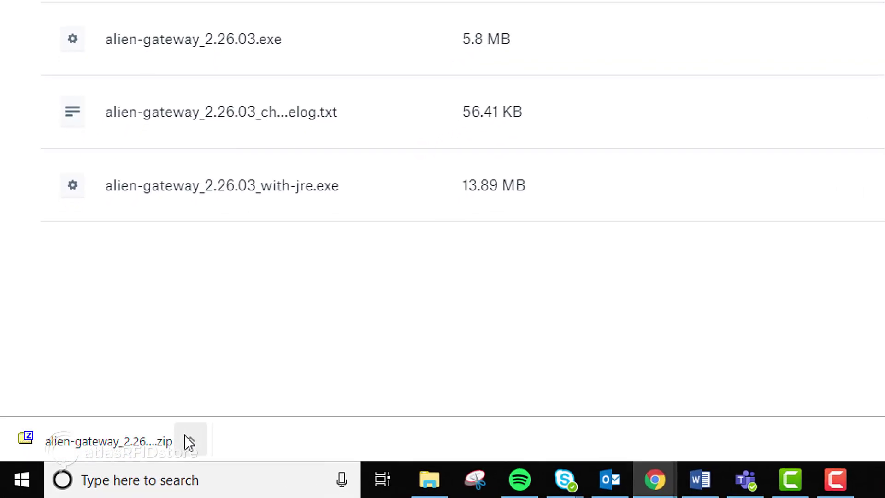
pyautogui.click(192, 438)
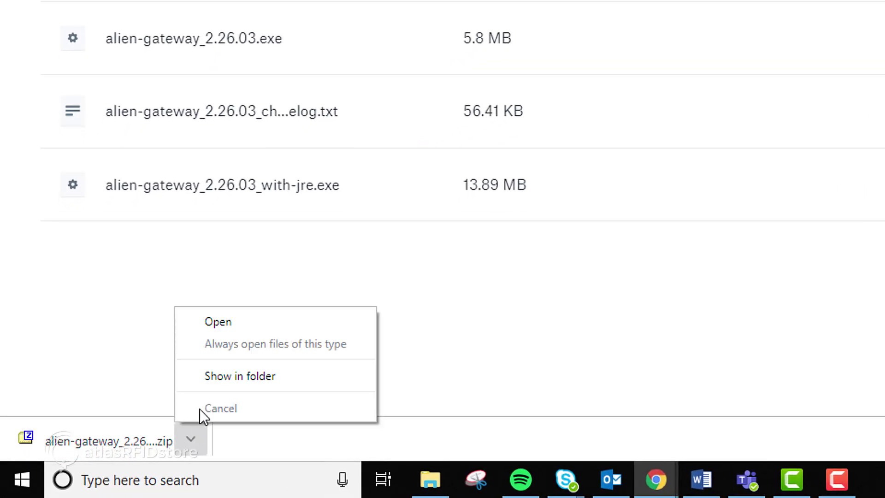
pyautogui.click(218, 375)
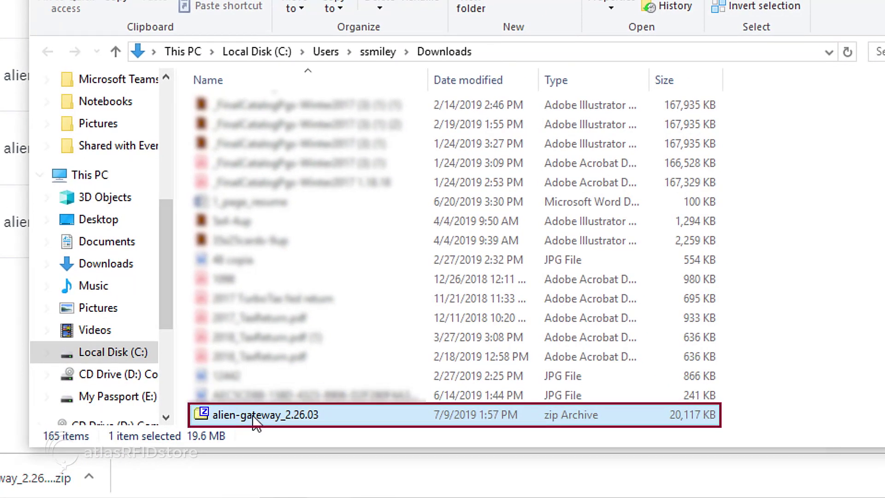
# Extract the zip with 7-Zip to alien-gateway_2.26.03 and run alien-gateway_2.26.03.exe from it.
pyautogui.rightClick(255, 423)
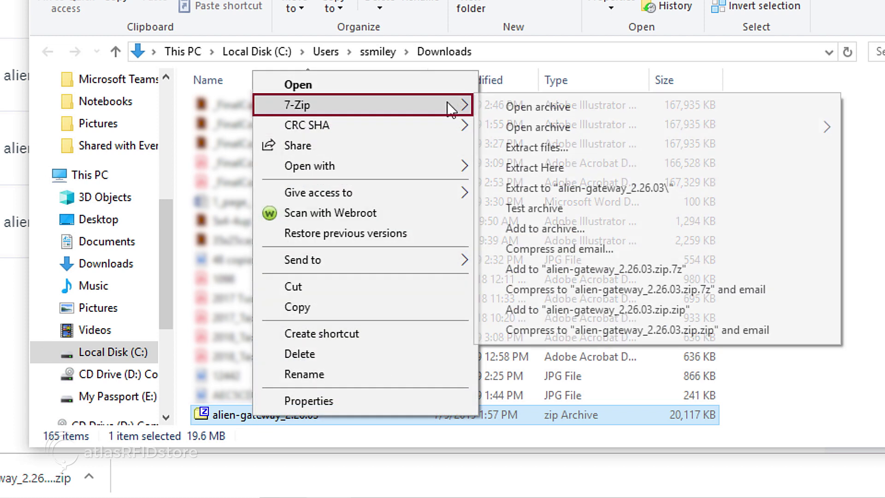
pyautogui.moveTo(298, 105)
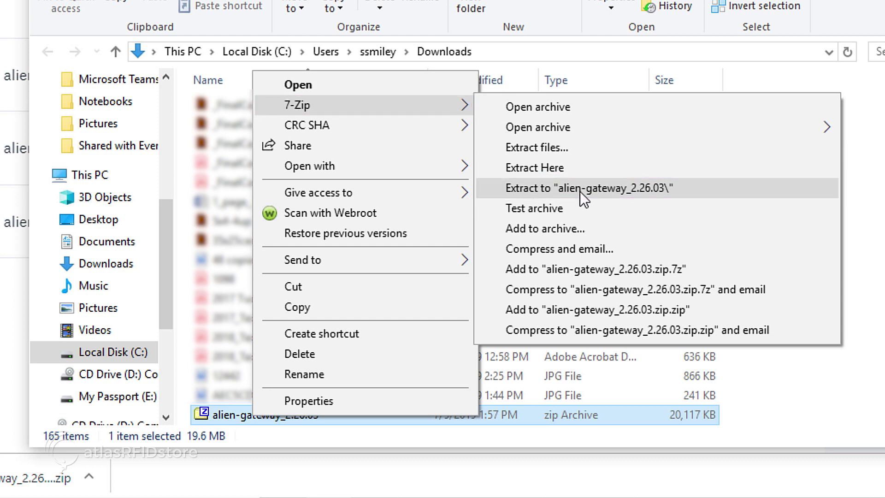
pyautogui.click(580, 191)
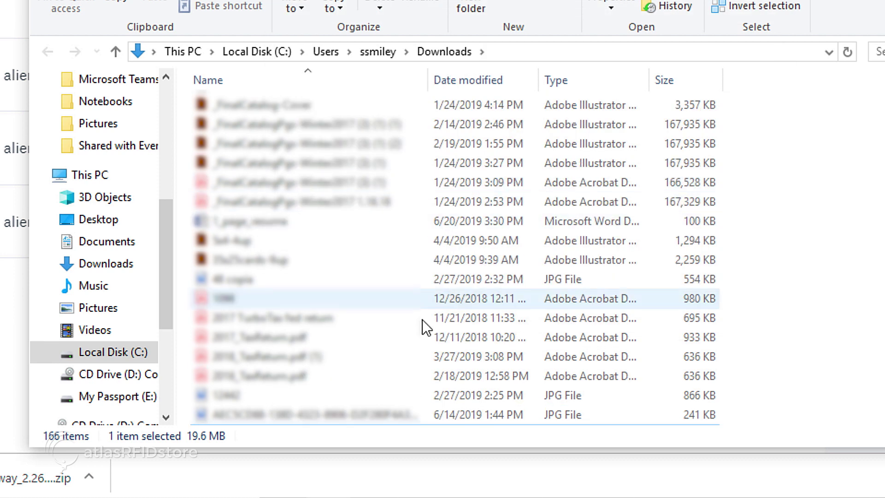
pyautogui.scroll(3, 404, 340)
pyautogui.scroll(3, 405, 290)
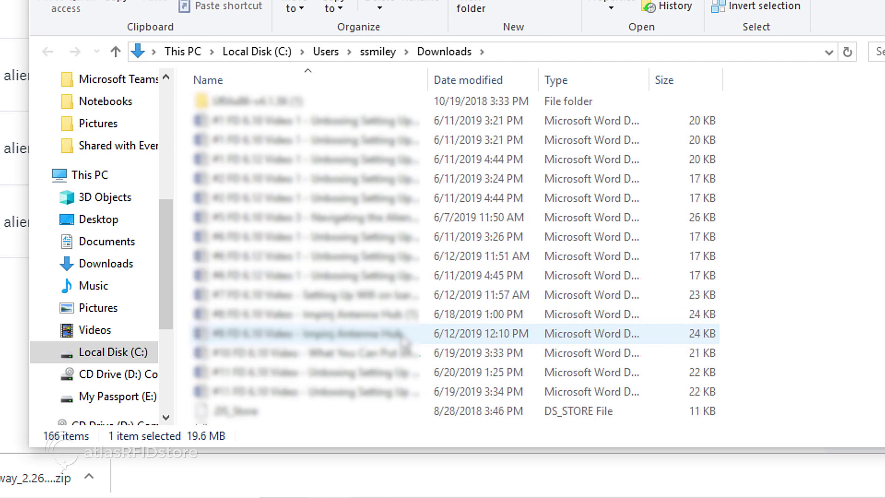
pyautogui.scroll(3, 398, 286)
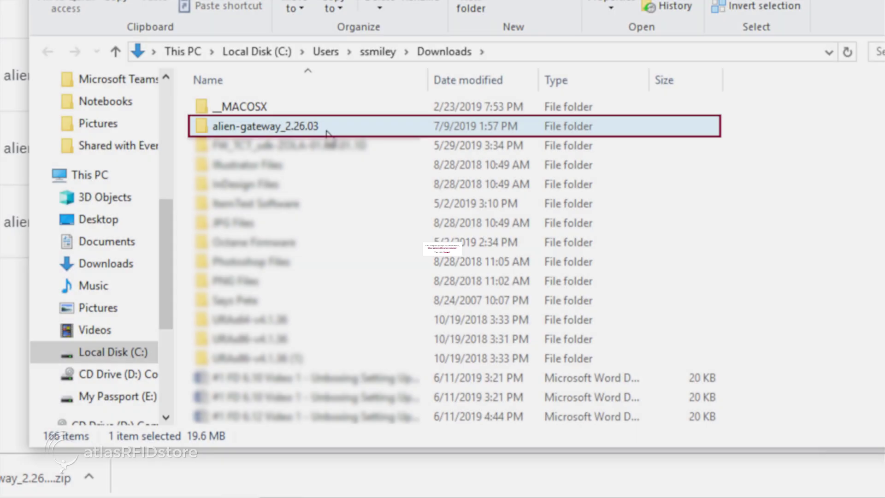
pyautogui.doubleClick(327, 128)
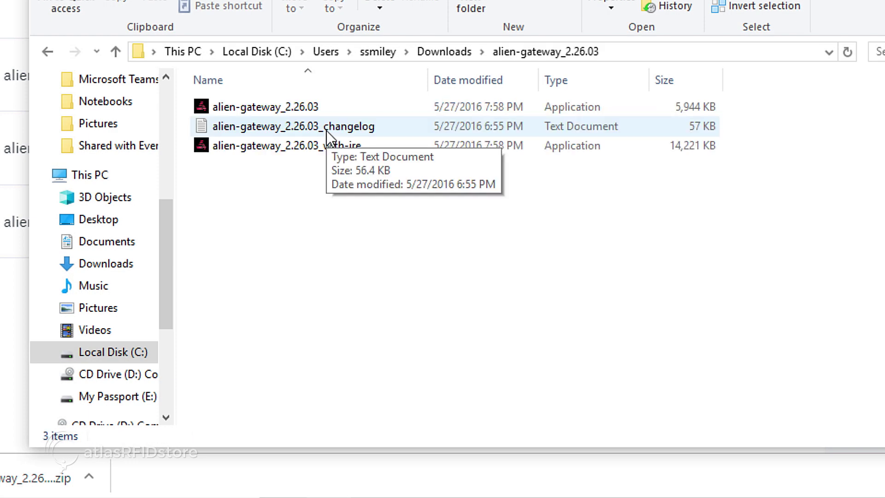
pyautogui.doubleClick(317, 108)
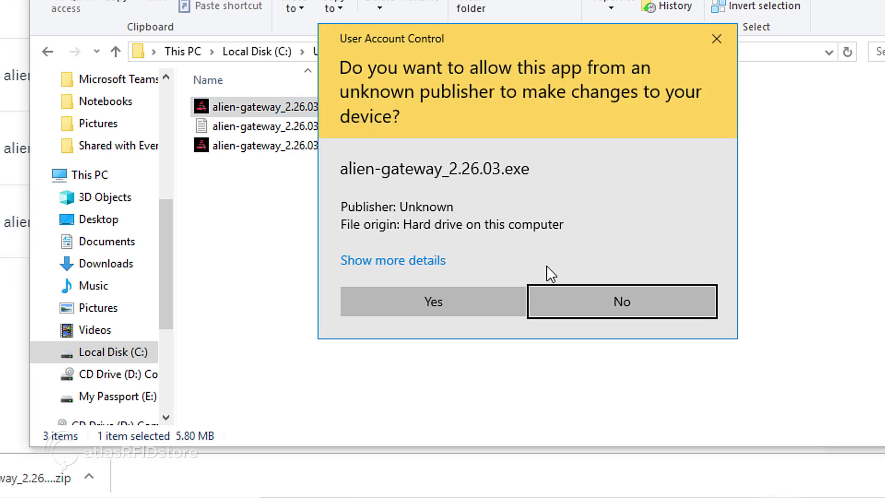
# Approve UAC, accept the license, and install with default folders and a desktop icon.
pyautogui.click(471, 303)
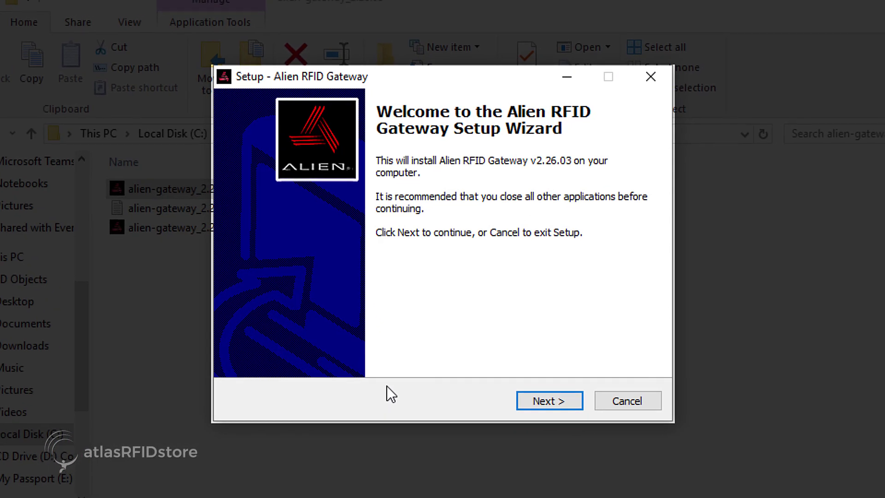
pyautogui.click(551, 403)
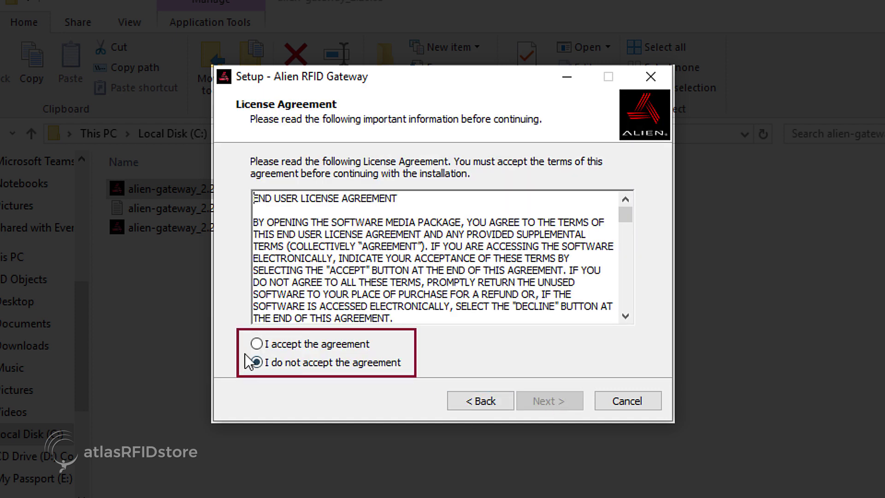
pyautogui.click(256, 344)
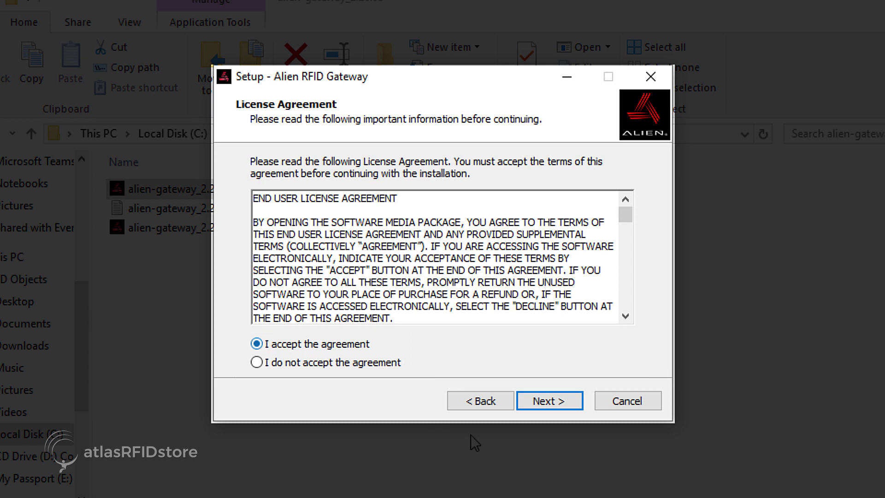
pyautogui.click(554, 405)
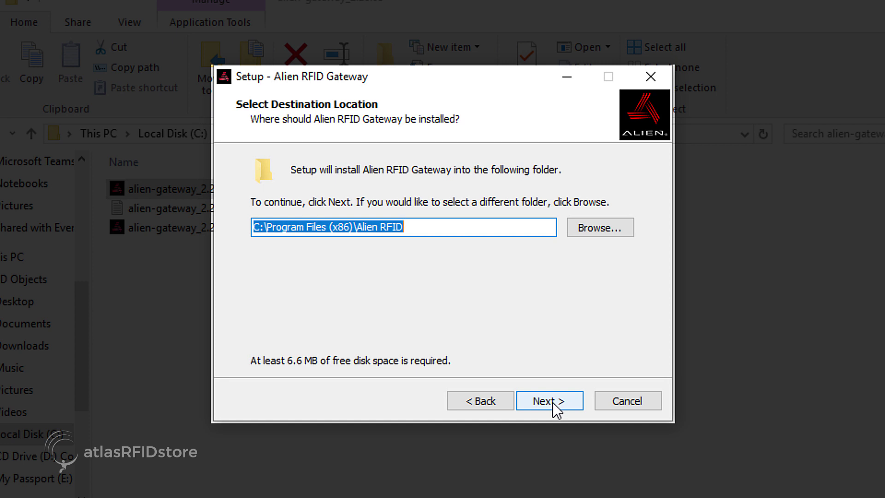
pyautogui.click(556, 410)
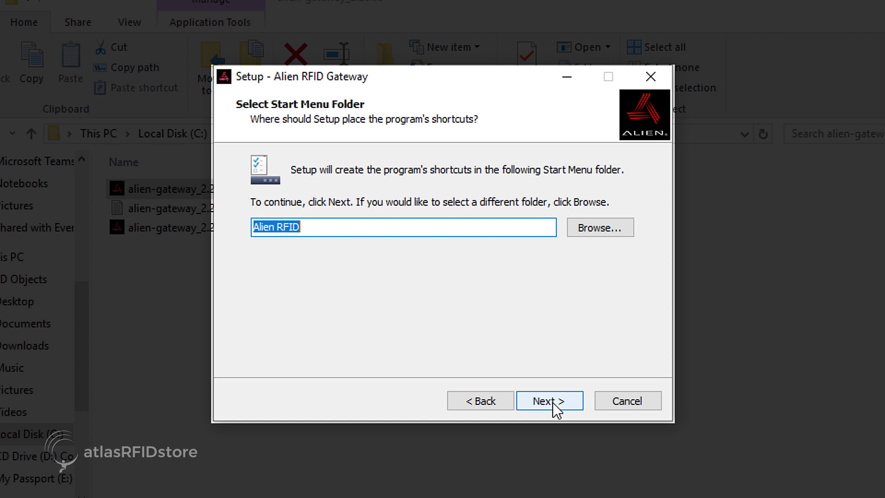
pyautogui.click(557, 405)
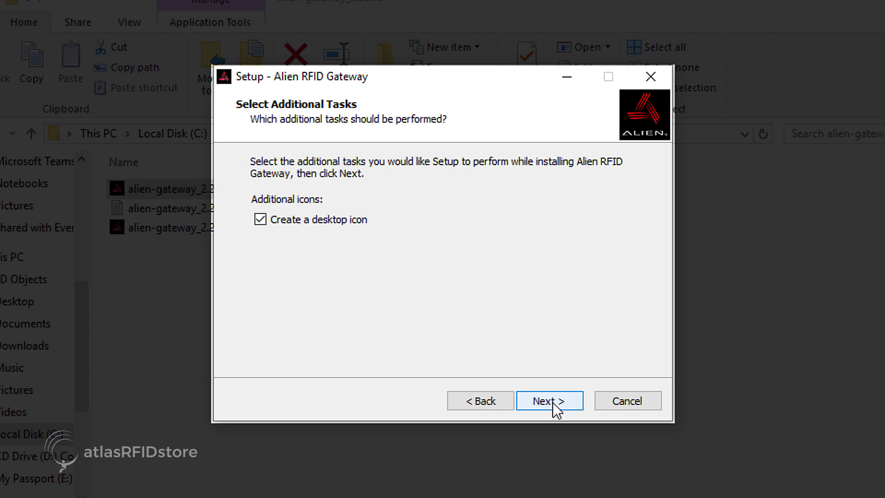
pyautogui.click(553, 401)
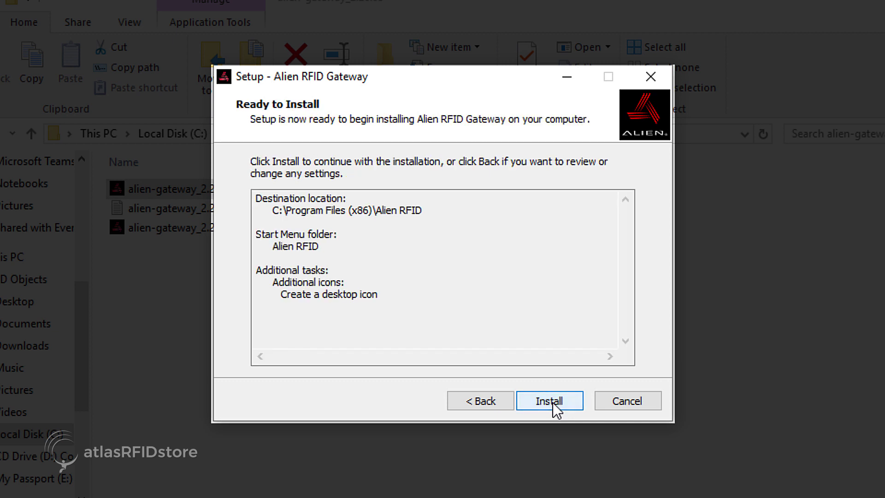
pyautogui.click(552, 403)
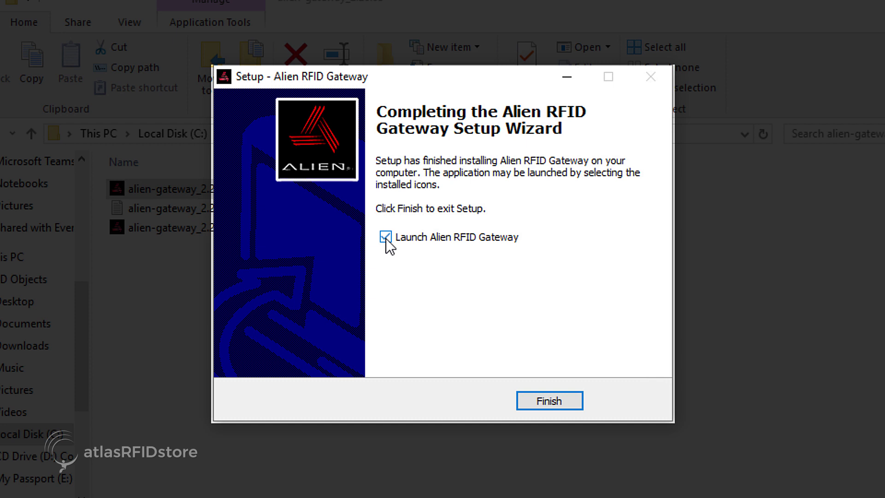
pyautogui.click(548, 401)
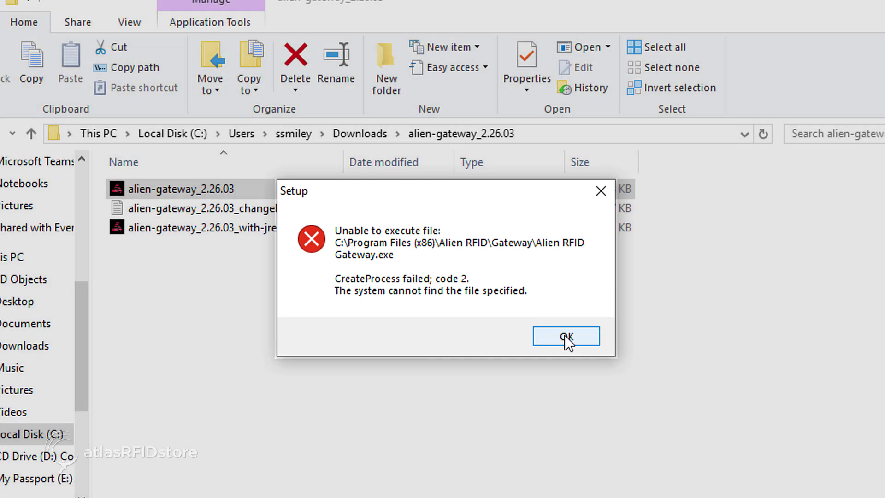
# Dismiss the error, minimize Explorer and Chrome, and launch the gateway from its desktop shortcut.
pyautogui.click(566, 338)
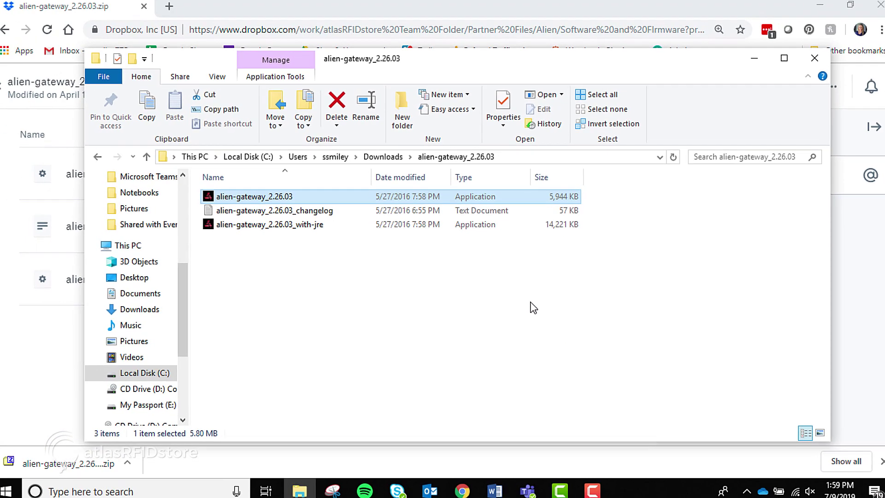
pyautogui.click(747, 60)
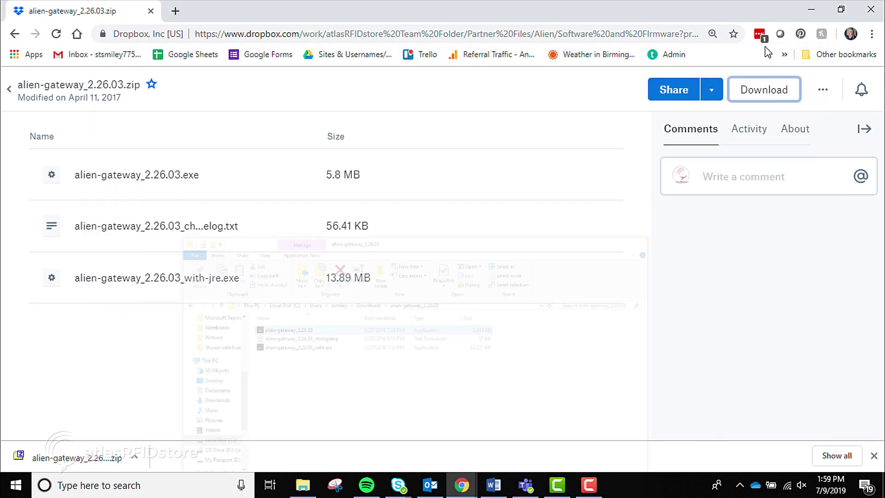
pyautogui.click(808, 6)
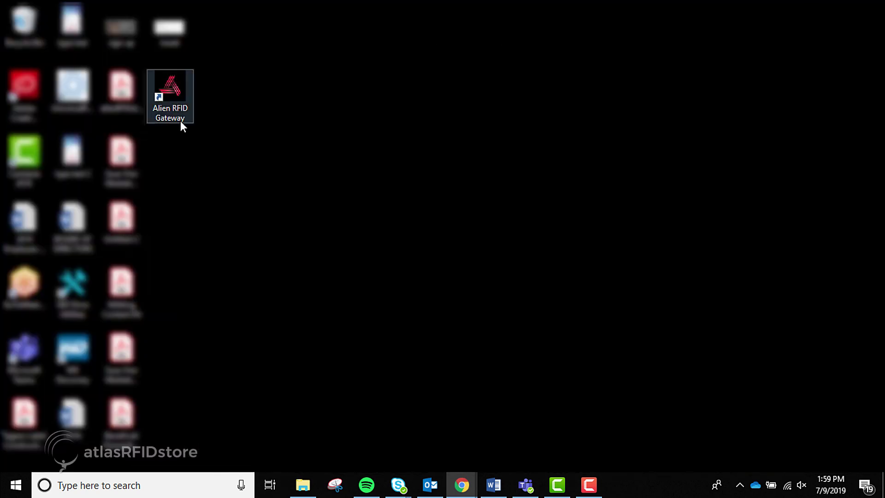
pyautogui.click(175, 116)
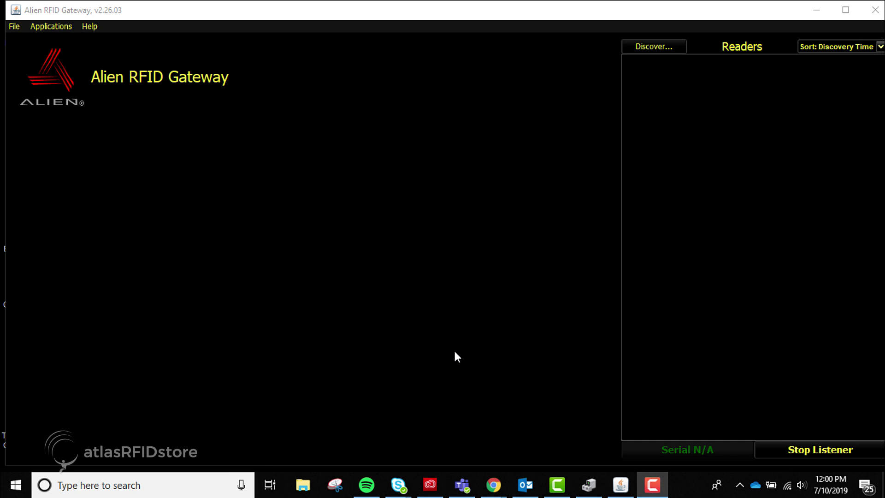
pyautogui.click(590, 486)
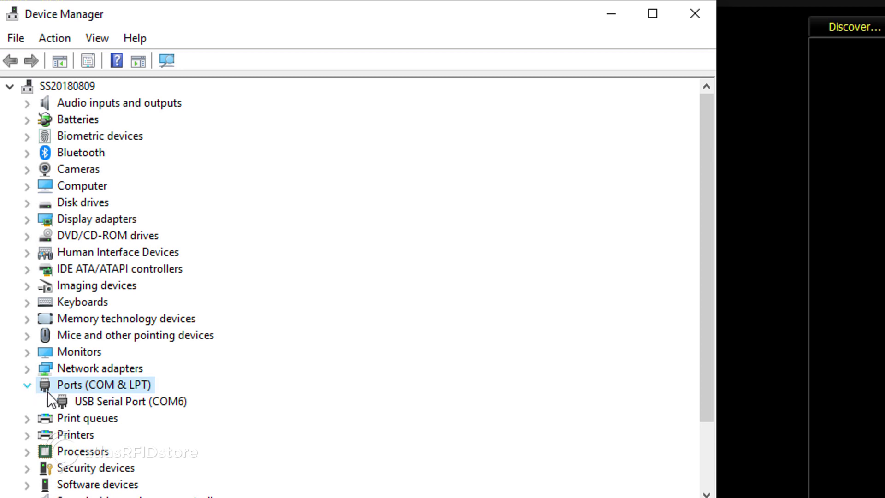
pyautogui.click(138, 401)
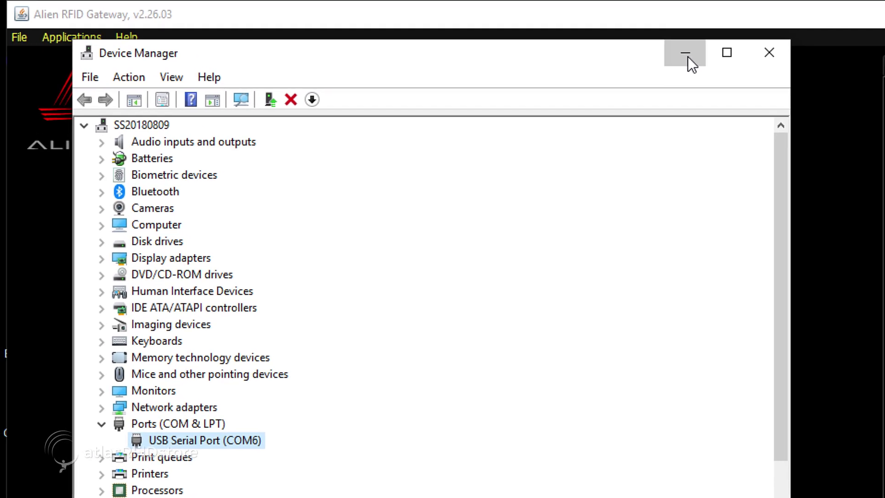
pyautogui.click(685, 54)
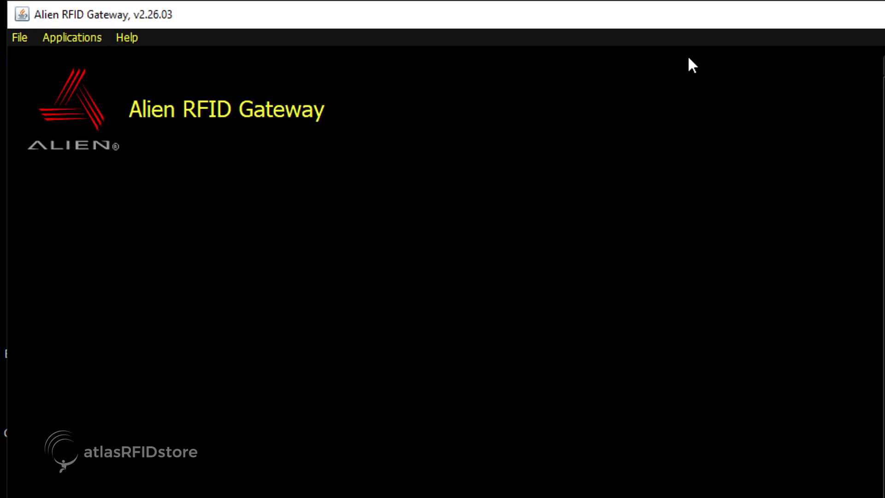
# In File > Preferences > Discovery, enable serial discovery and scan only port COM6.
pyautogui.click(21, 37)
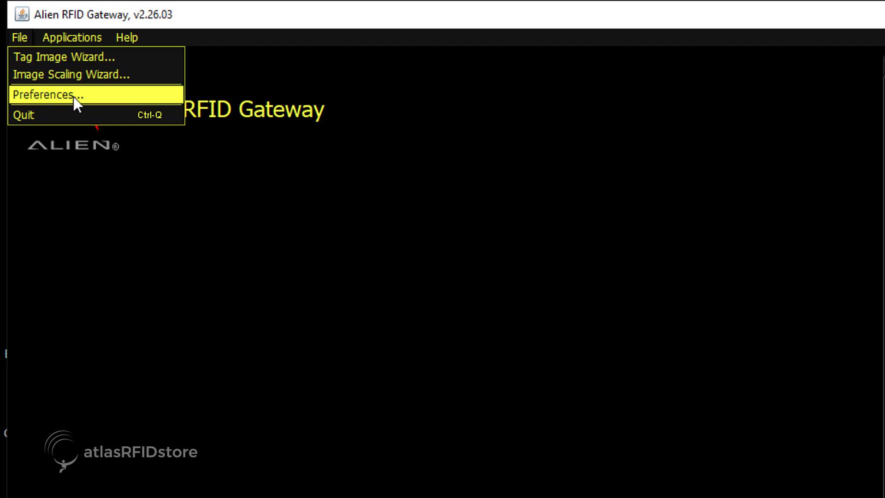
pyautogui.click(87, 95)
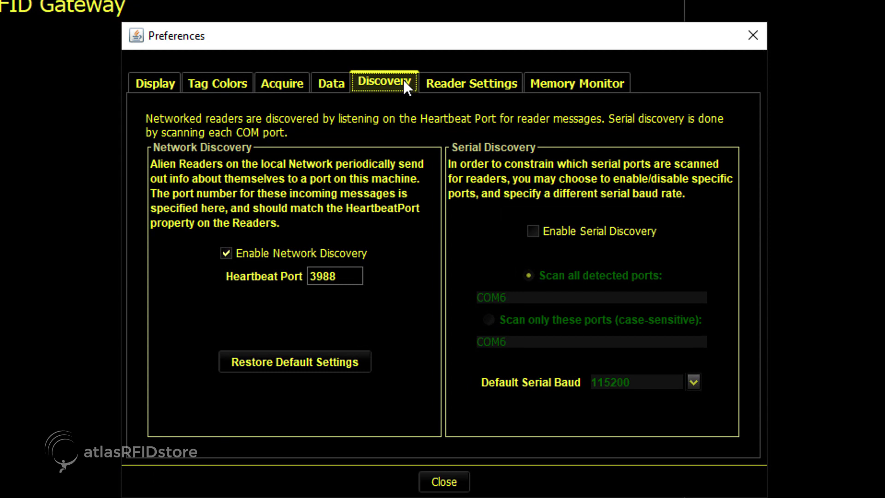
pyautogui.click(584, 235)
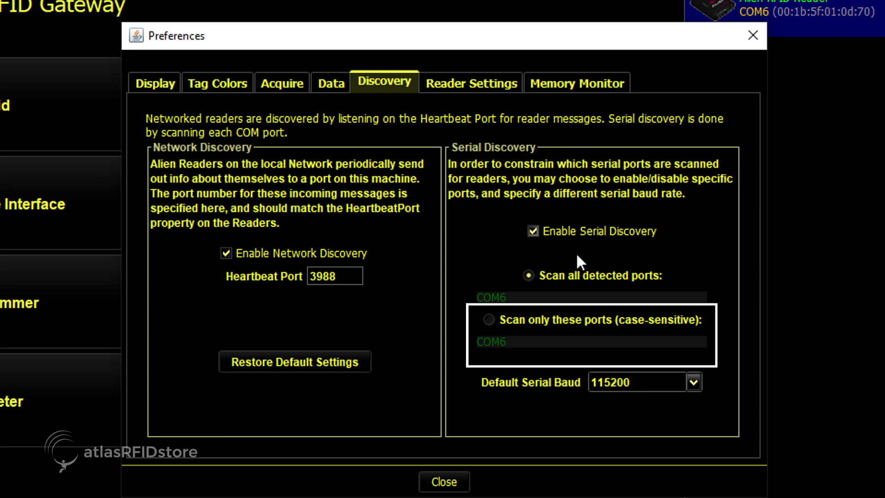
pyautogui.click(551, 320)
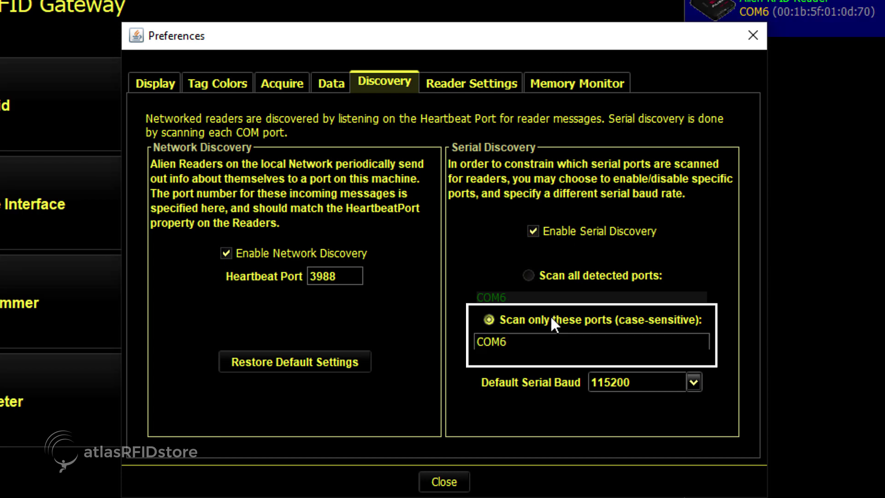
pyautogui.doubleClick(546, 334)
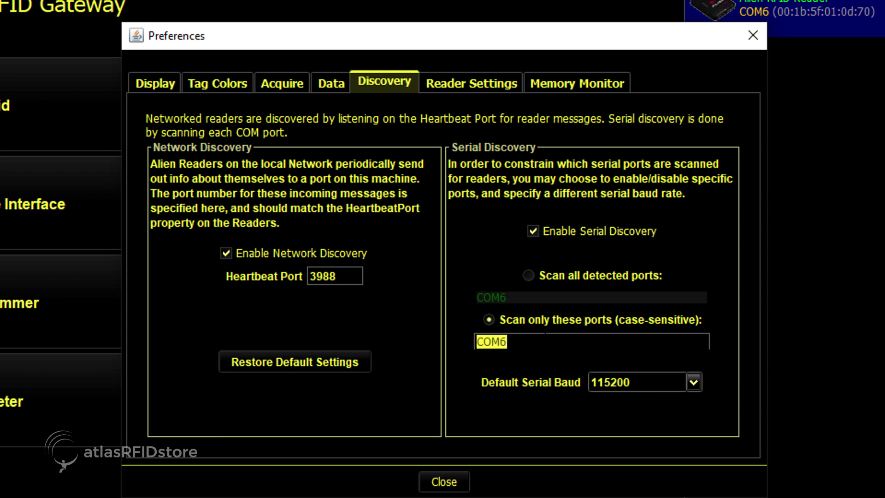
pyautogui.click(445, 482)
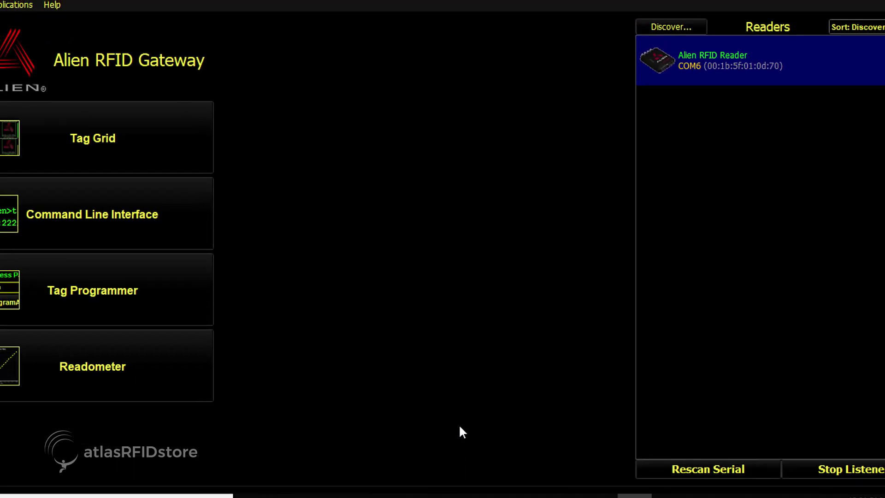